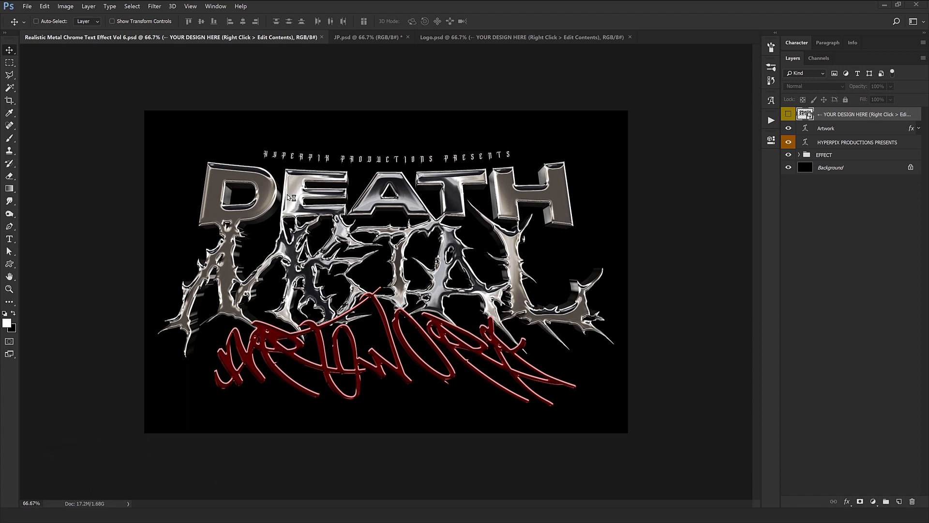
- Examine the chrome effect at 100% in JP.psd, Logo.psd and the Realistic Metal Chrome Text Effect Vol 6 document
click(355, 40)
key(ctrl+1)
drag(246, 190, 430, 250)
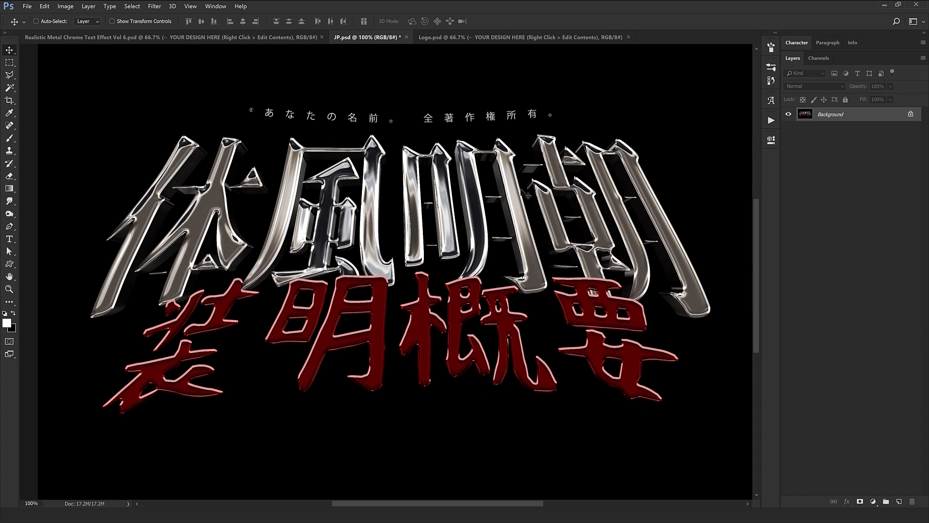
click(497, 39)
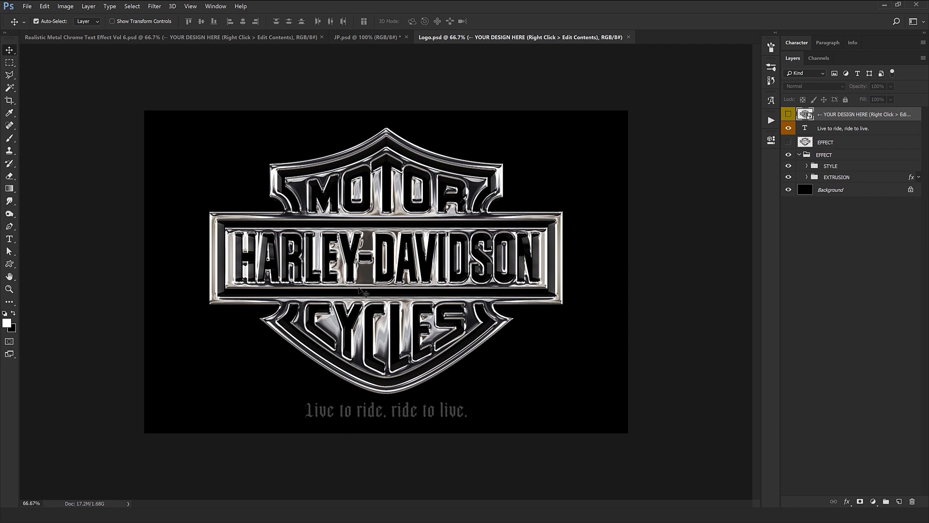
key(ctrl+1)
mouse_move(355, 294)
mouse_down()
mouse_move(361, 310)
mouse_move(364, 294)
mouse_up()
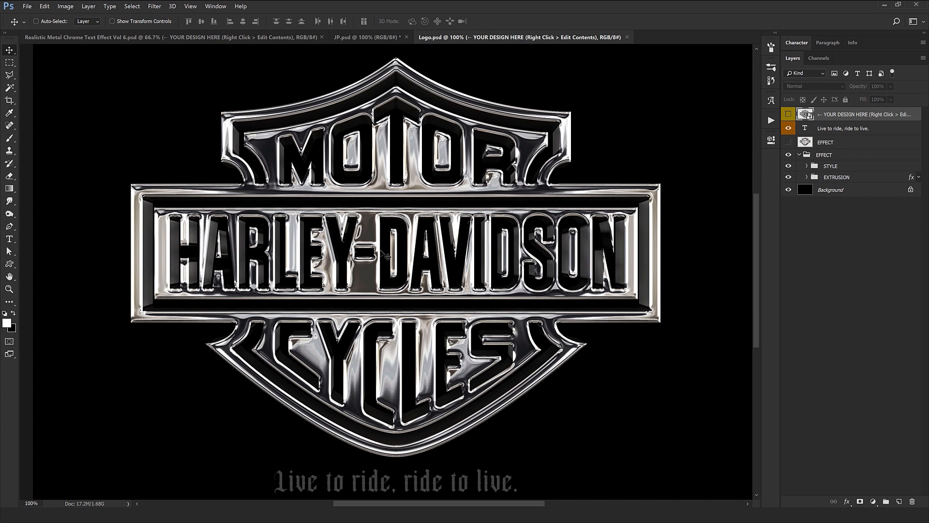
key(ctrl+Tab)
key(ctrl+1)
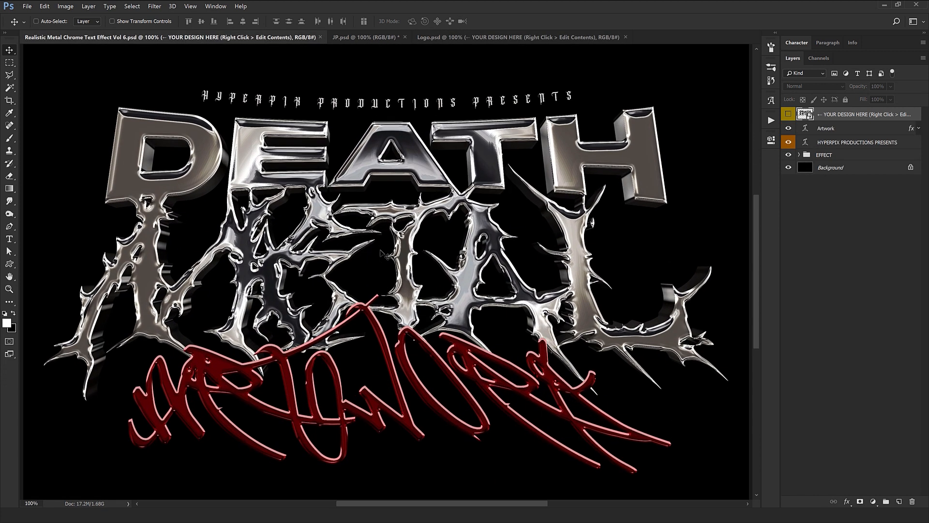
drag(388, 250, 382, 250)
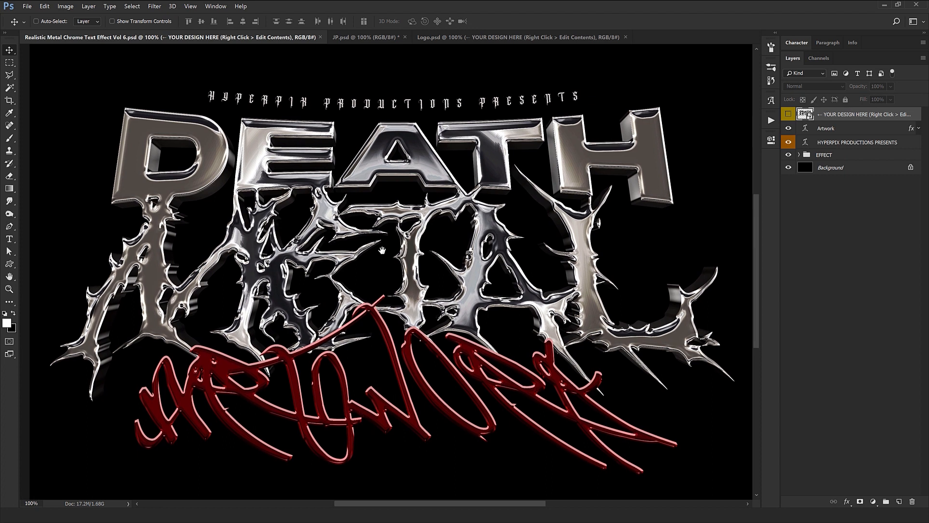
- Open the contents of the YOUR DESIGN HERE smart object and check its DEATH and METAL layers by toggling their visibility
right_click(873, 121)
click(851, 198)
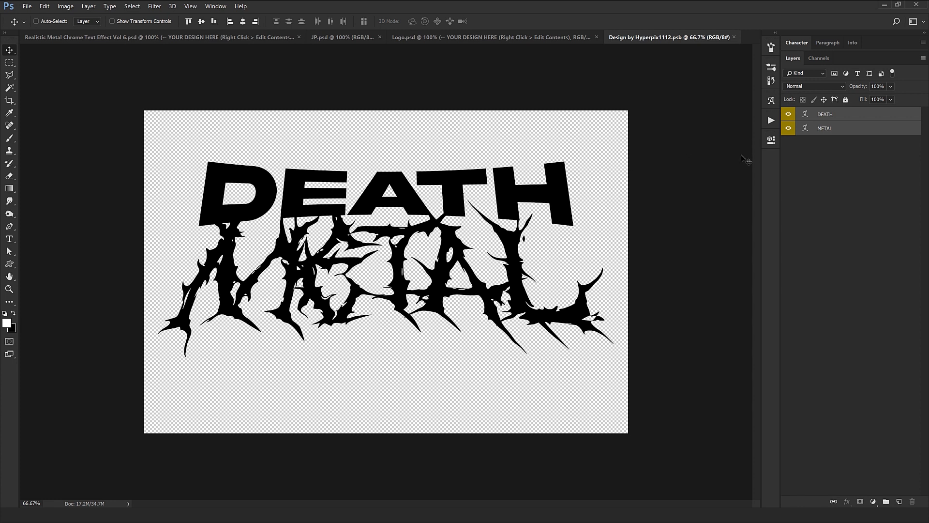
click(835, 128)
click(788, 115)
click(788, 115)
click(789, 129)
click(788, 130)
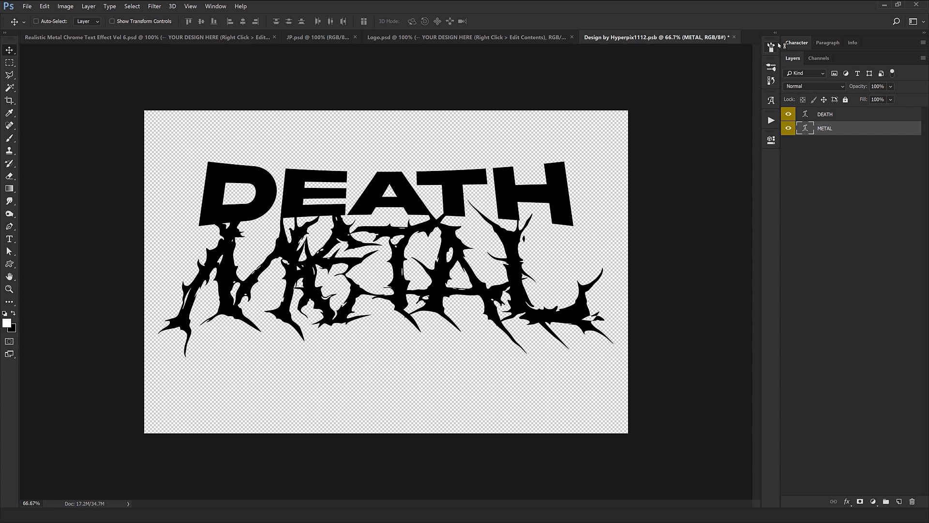
- Replace the DEATH text with HYPER in the smart object, with the character settings shown
click(796, 43)
double_click(806, 221)
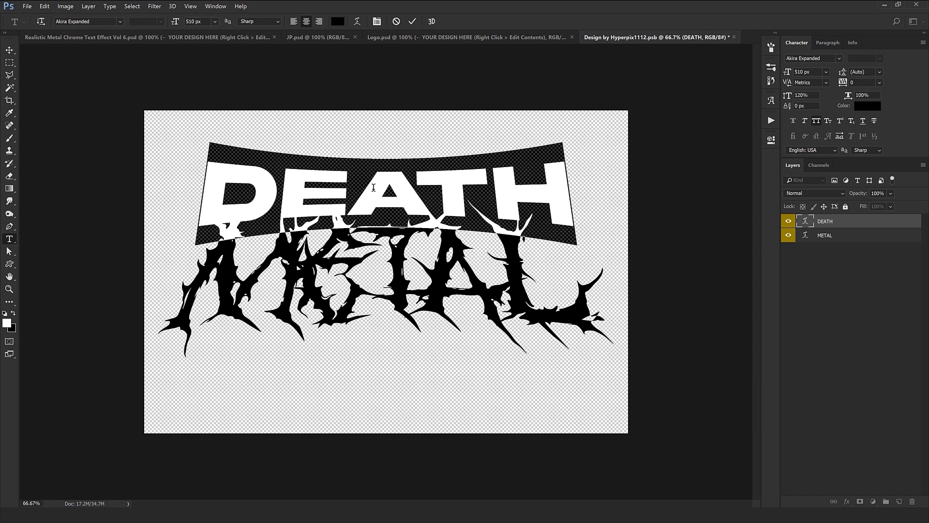
text(HYPER)
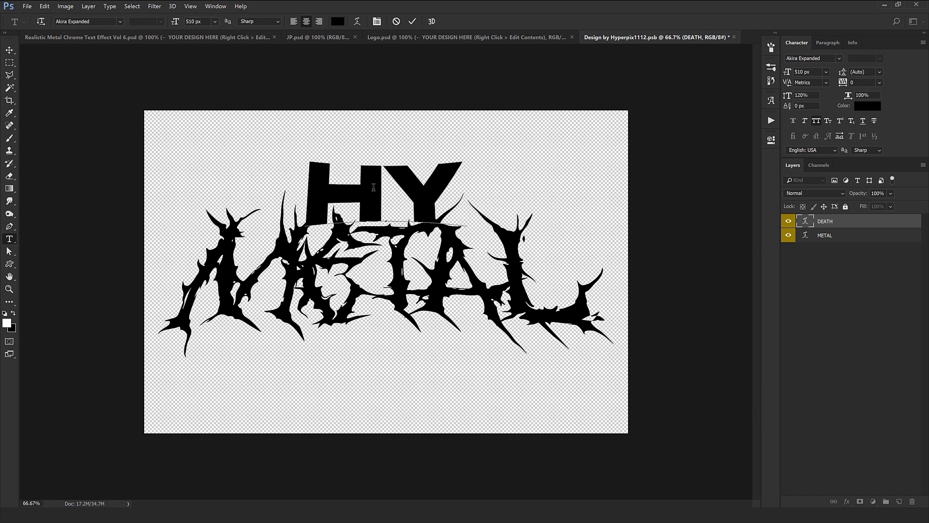
key(ctrl+Return)
key(v)
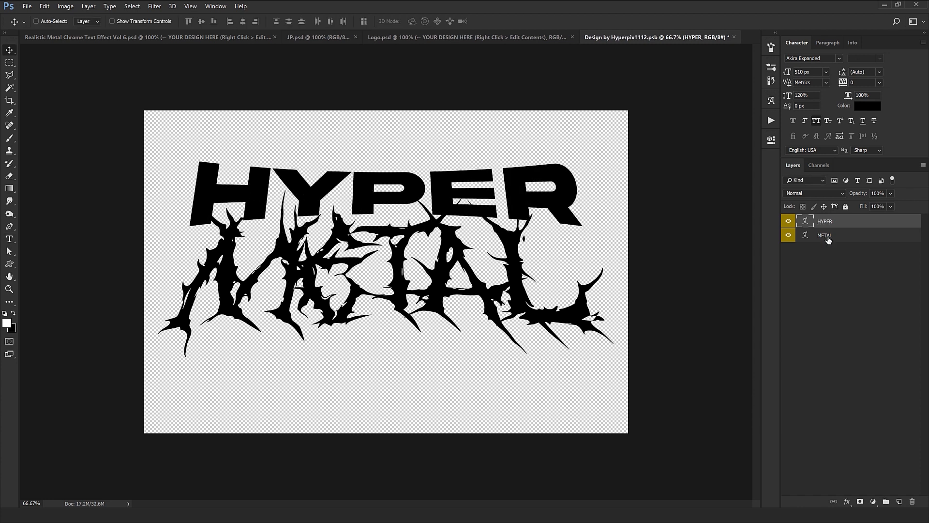
- Replace the METAL text with CHROME
double_click(805, 235)
text(CH)
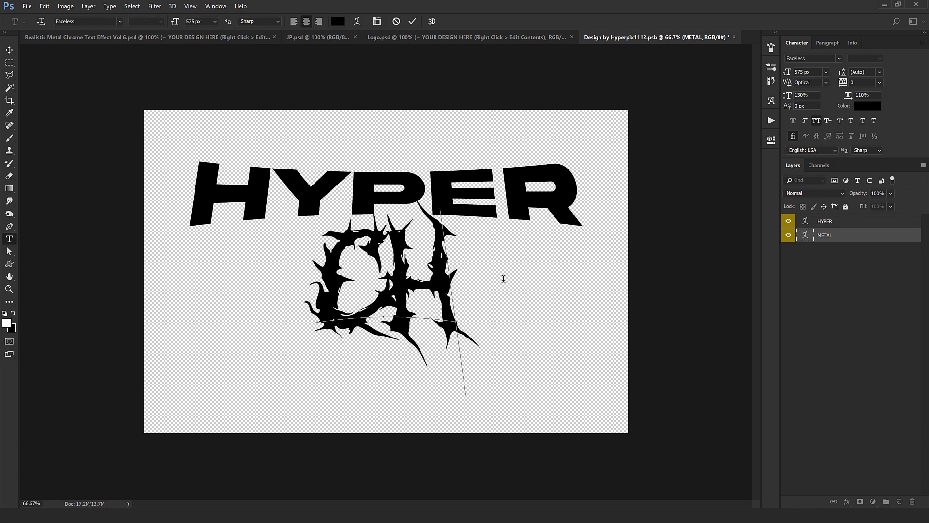
text(ROM)
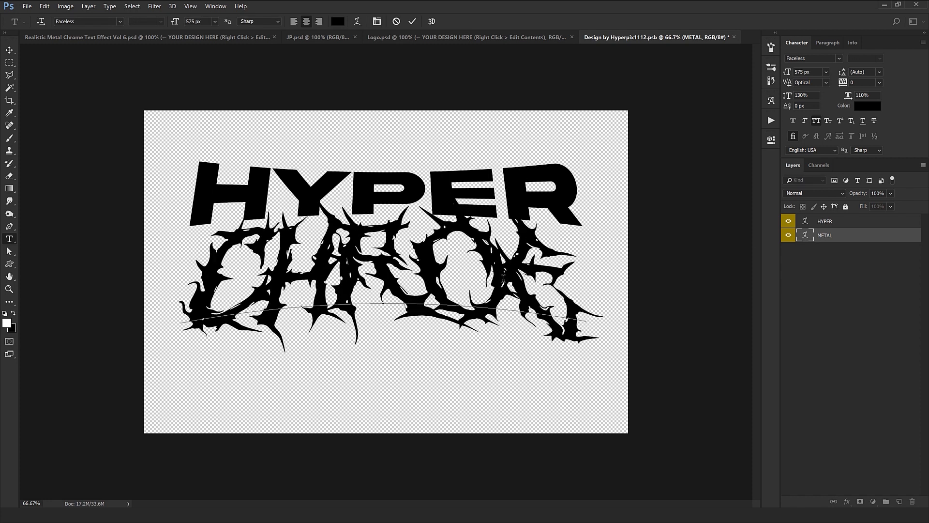
text(E)
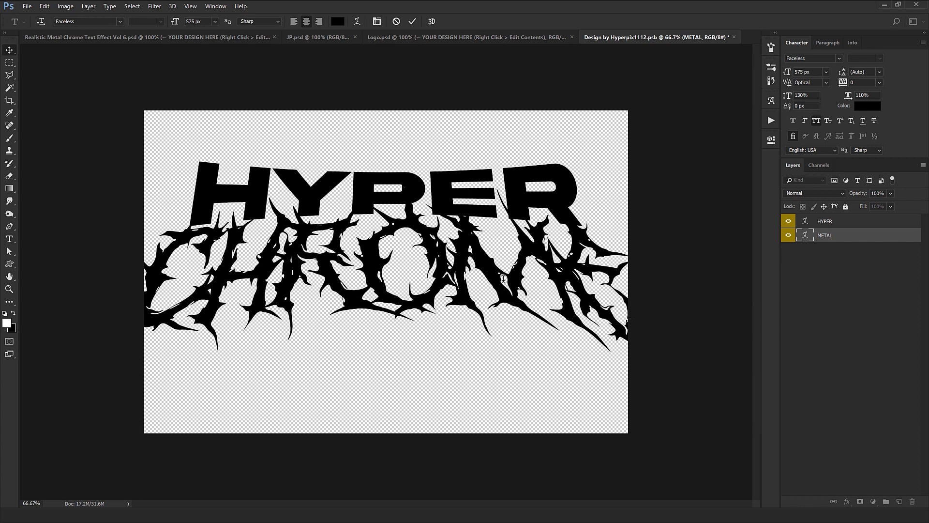
key(ctrl+Return)
key(v)
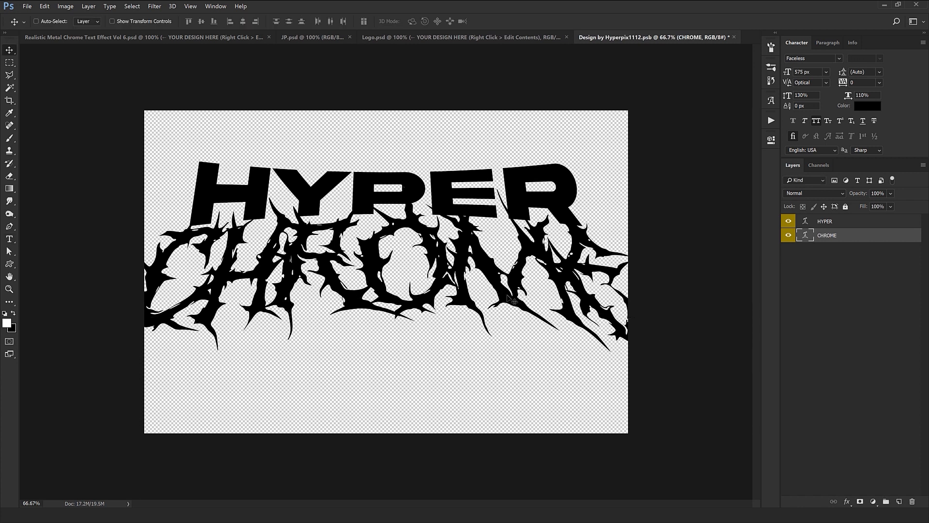
- Scale the CHROME text proportionally to about 84.5% so it fits within the canvas
key(ctrl+t)
drag(714, 403, 658, 384)
key(Return)
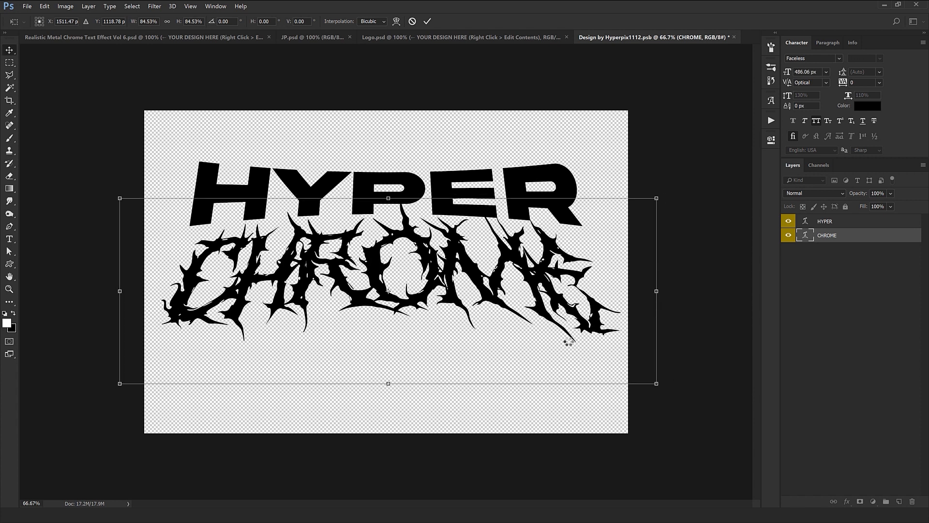
- Set the HYPER text's Bulge warp bend to -10% and slightly increase its vertical distortion
click(825, 221)
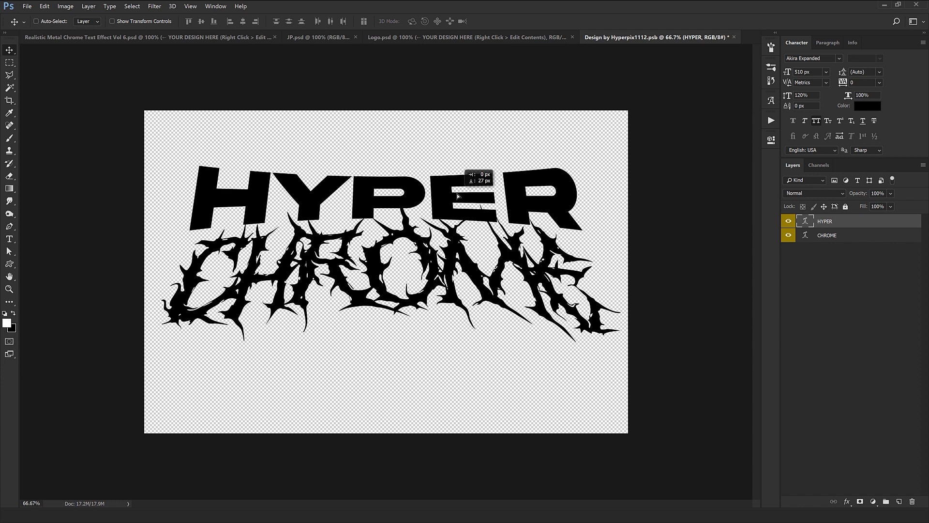
click(10, 238)
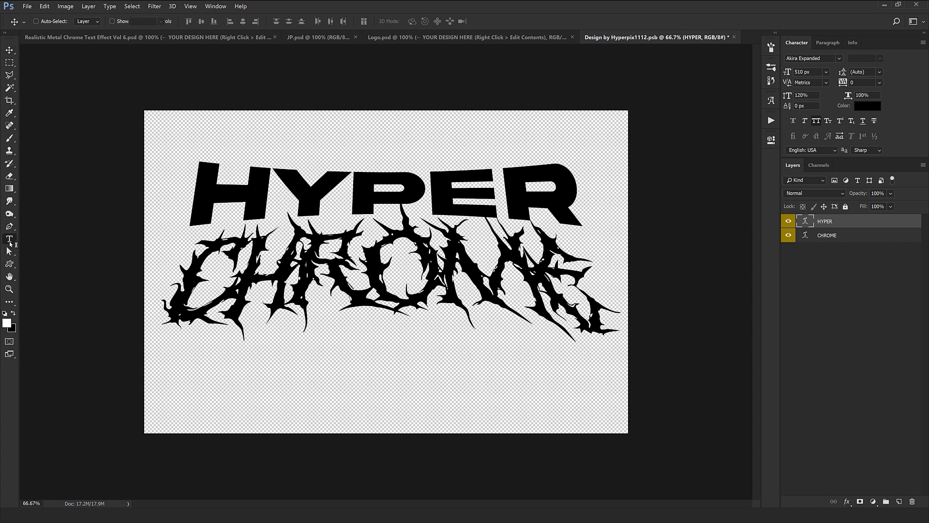
right_click(386, 188)
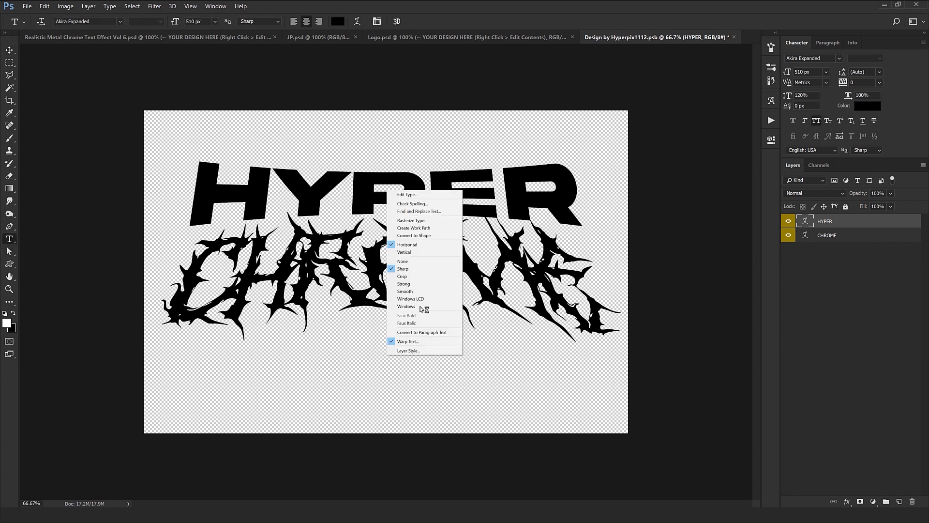
click(415, 342)
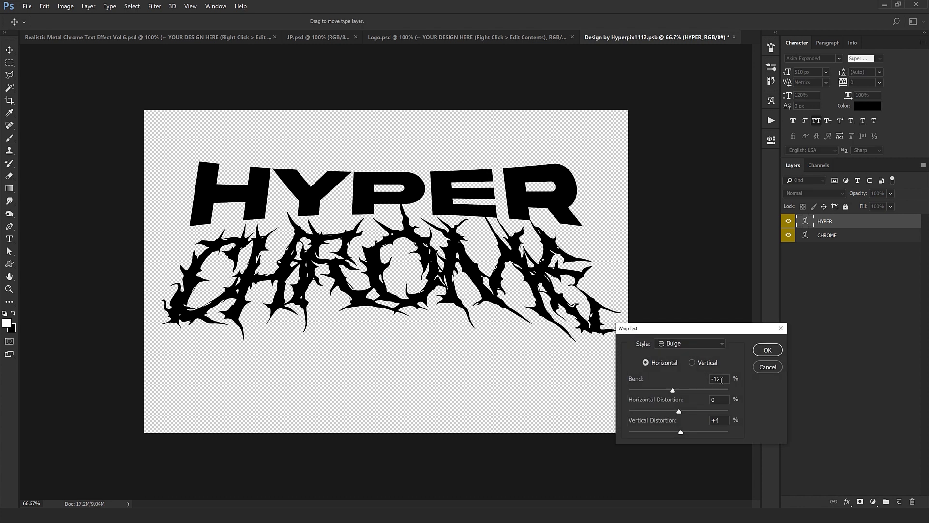
key(Up)
key(Up)
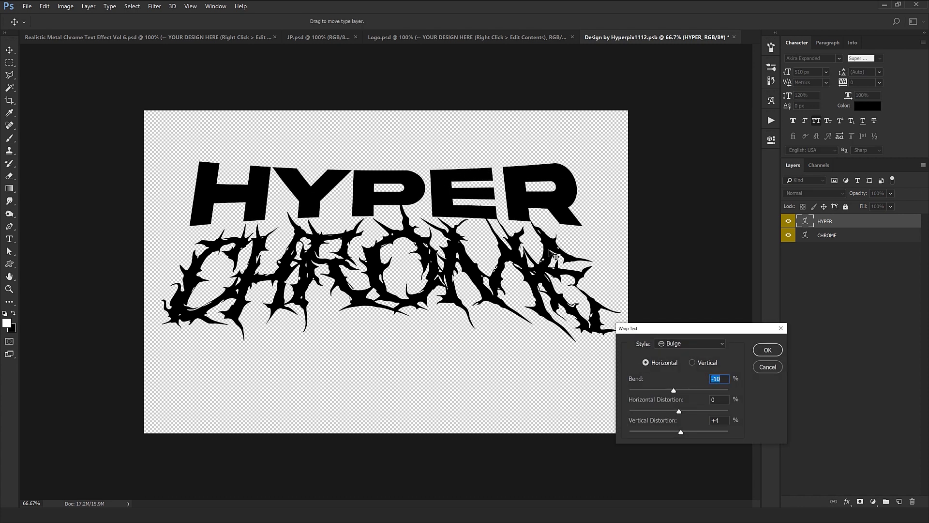
click(710, 420)
key(shift+Up)
key(shift+Down)
key(Up)
key(Up)
key(Return)
- Set the bend of the CHROME text's Arc Lower warp to -13%
click(846, 236)
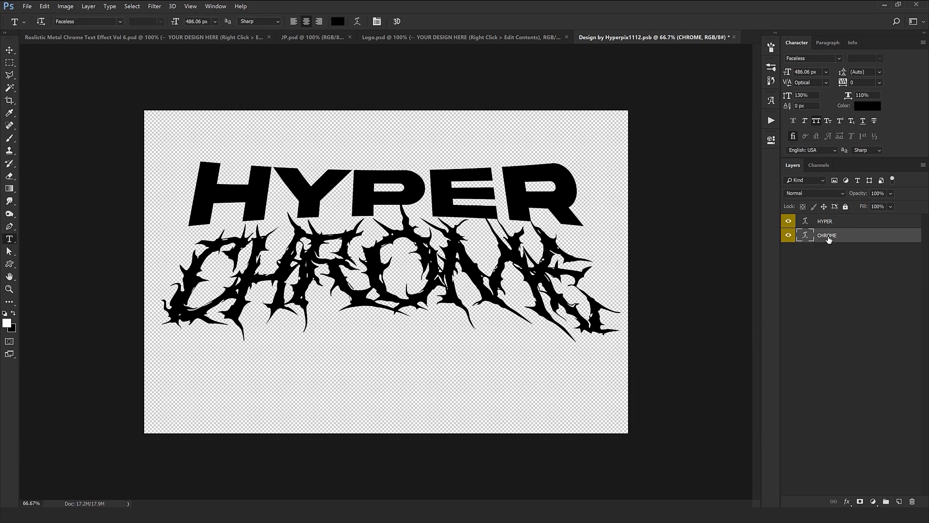
right_click(370, 293)
click(400, 450)
key(Up)
key(Up)
key(Up)
key(Up)
key(Up)
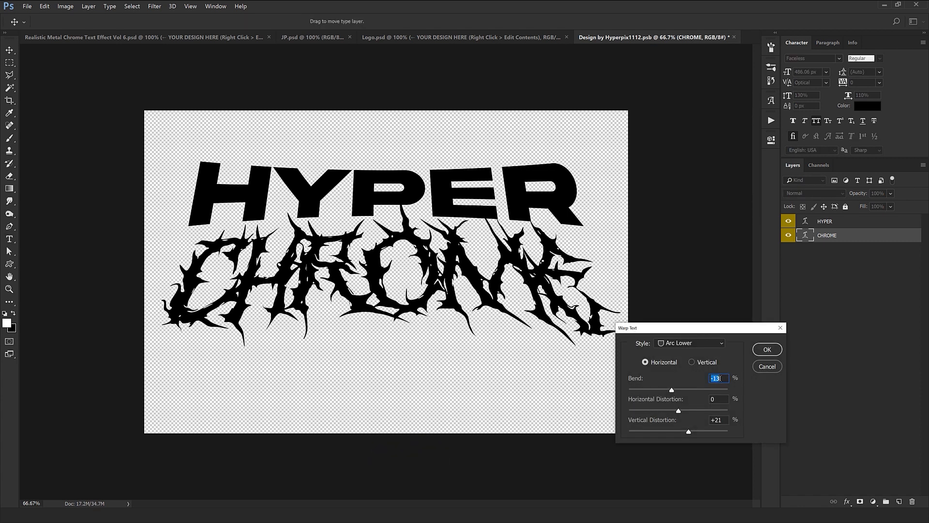
key(Return)
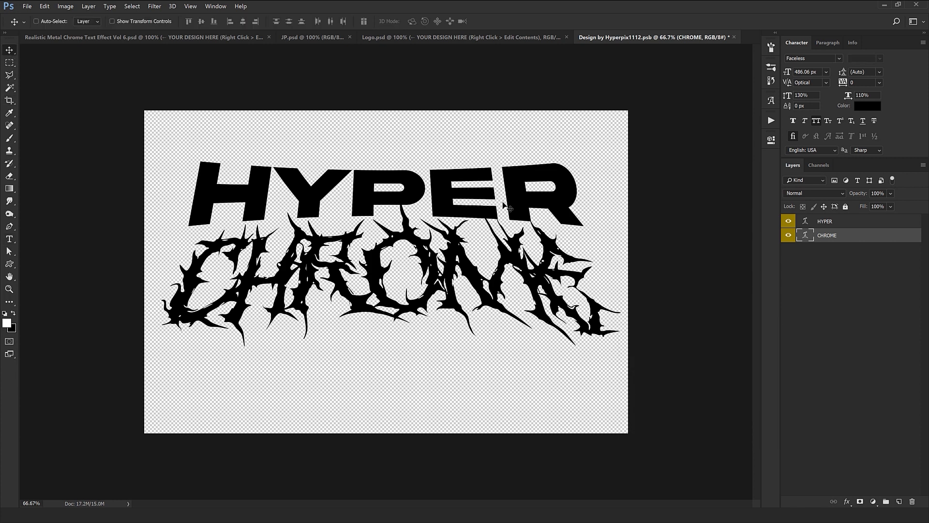
- Nudge the CHROME text slightly left and up beneath HYPER
key(Left)
key(Left)
key(Left)
key(Left)
key(Left)
key(Up)
key(Up)
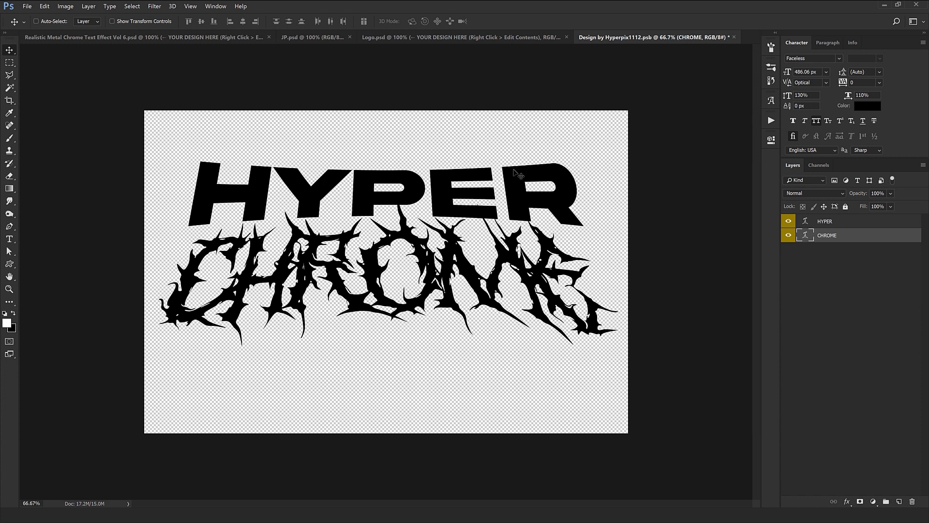
- Close the smart object contents, saving the changes, and review the updated chrome effect in the main document
click(734, 37)
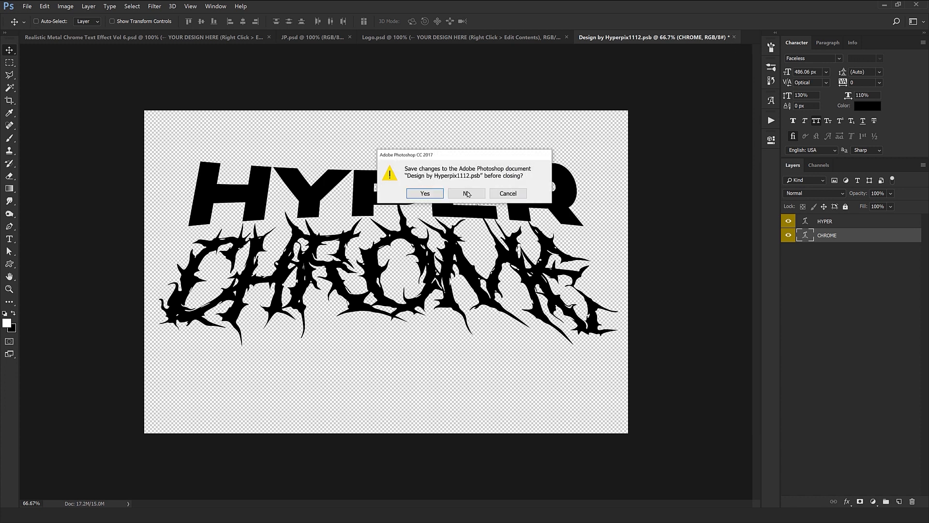
click(417, 194)
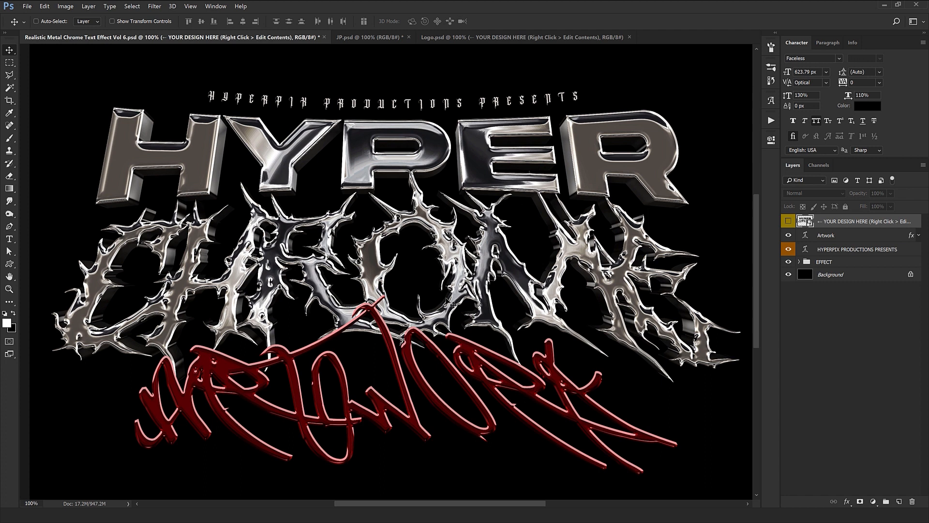
mouse_move(446, 295)
mouse_down()
mouse_move(447, 307)
mouse_move(446, 294)
mouse_up()
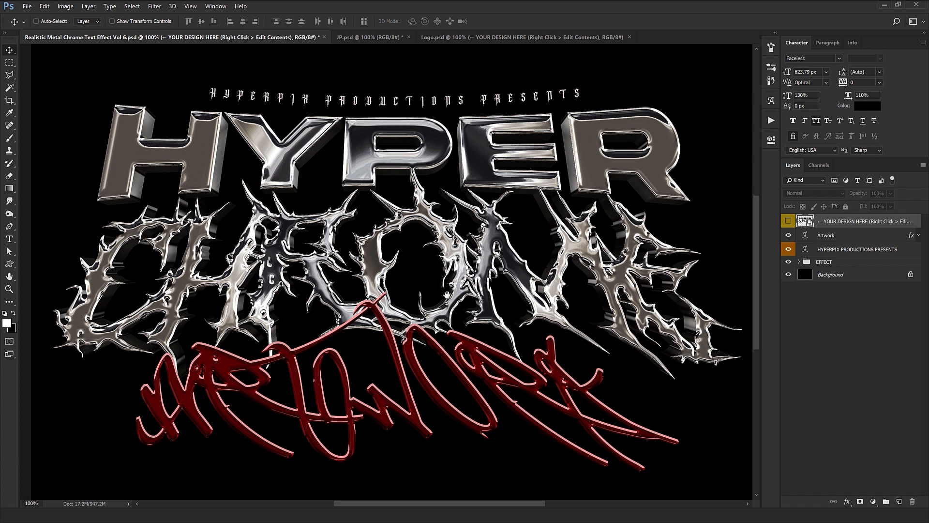
key(ctrl+minus)
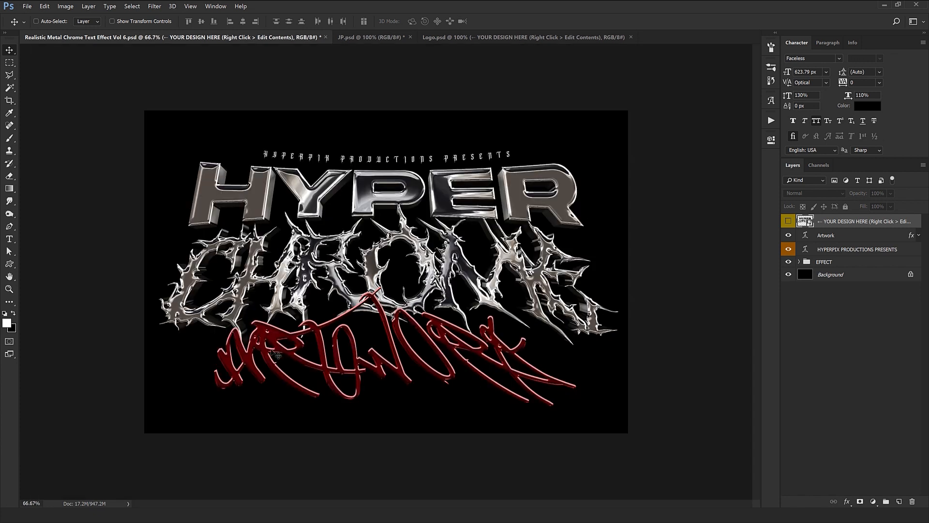
- Replace the red Artwork text with STYLES and move it up slightly so it overlaps CHROME
click(807, 236)
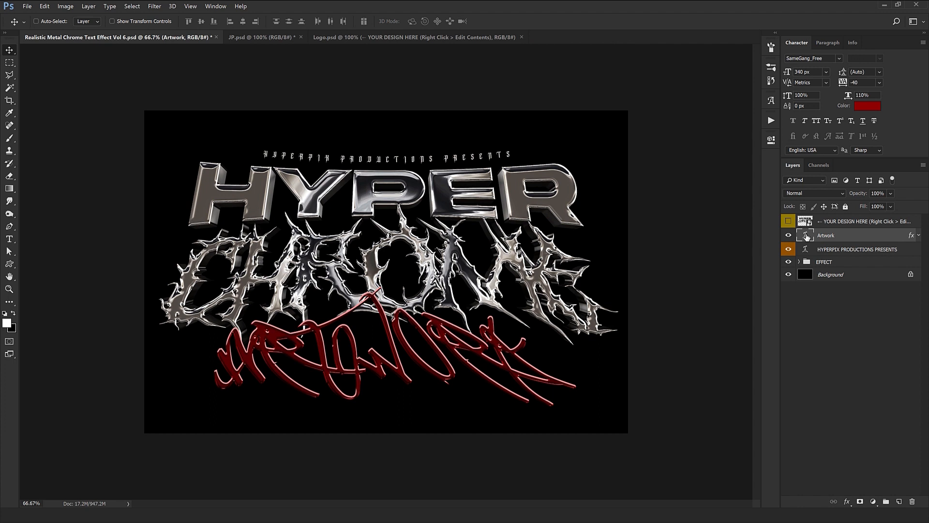
double_click(806, 236)
click(552, 285)
key(Right)
key(Right)
key(Right)
key(Right)
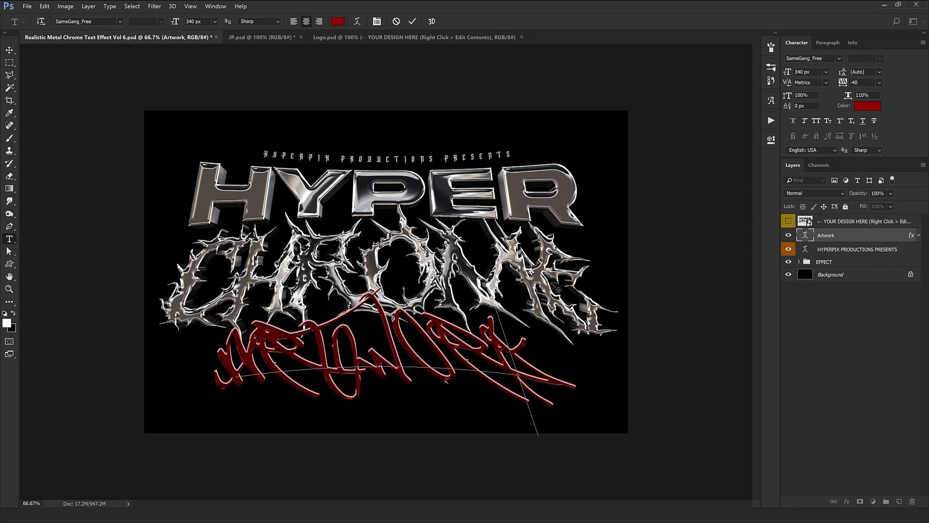
text(STYLES)
key(ctrl+Return)
key(v)
drag(443, 368, 442, 350)
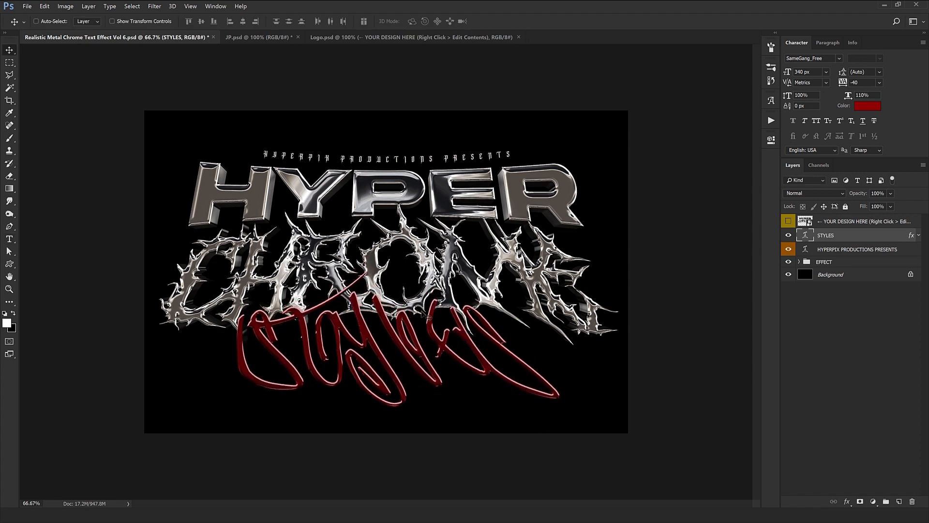
- Change the STYLES text color to crimson #d10232
click(867, 106)
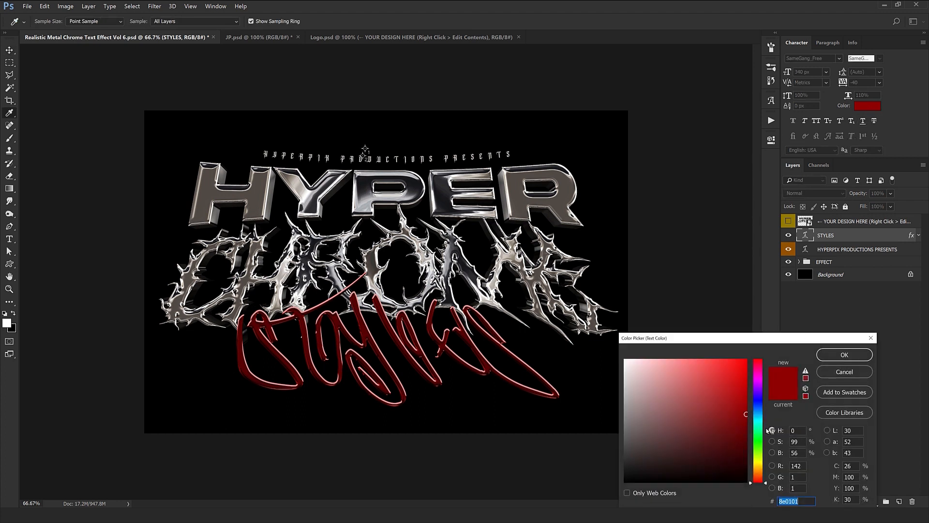
click(758, 424)
drag(709, 413, 726, 376)
drag(756, 408, 758, 364)
click(745, 381)
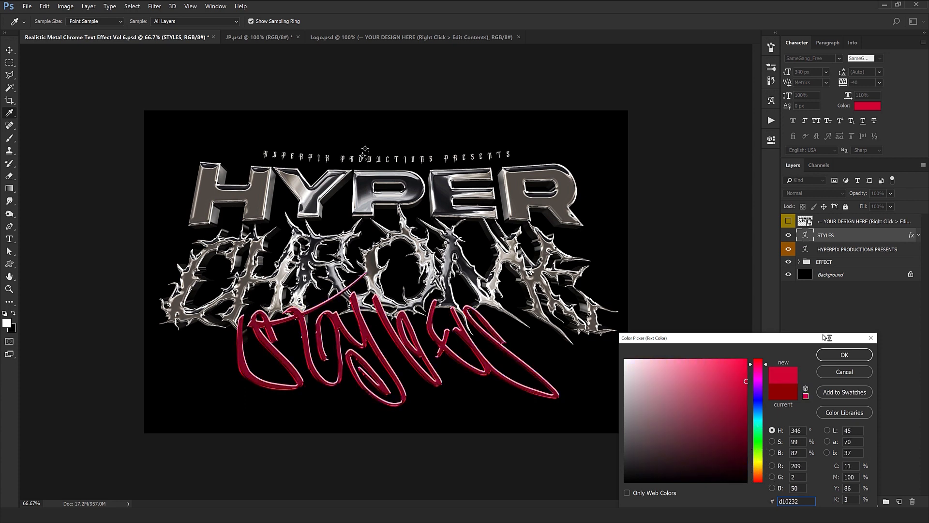
click(845, 356)
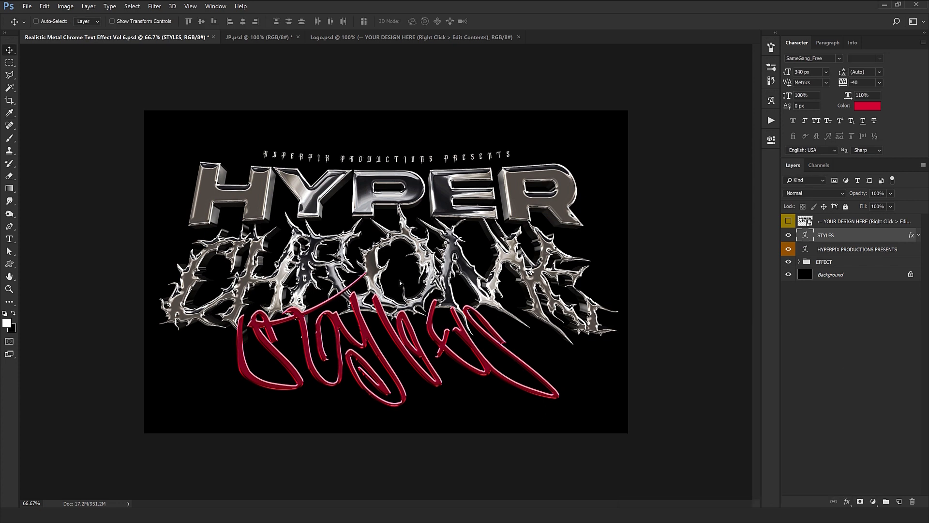
- Nudge the STYLES text slightly down below CHROME
key(shift+Down)
key(Down)
key(Down)
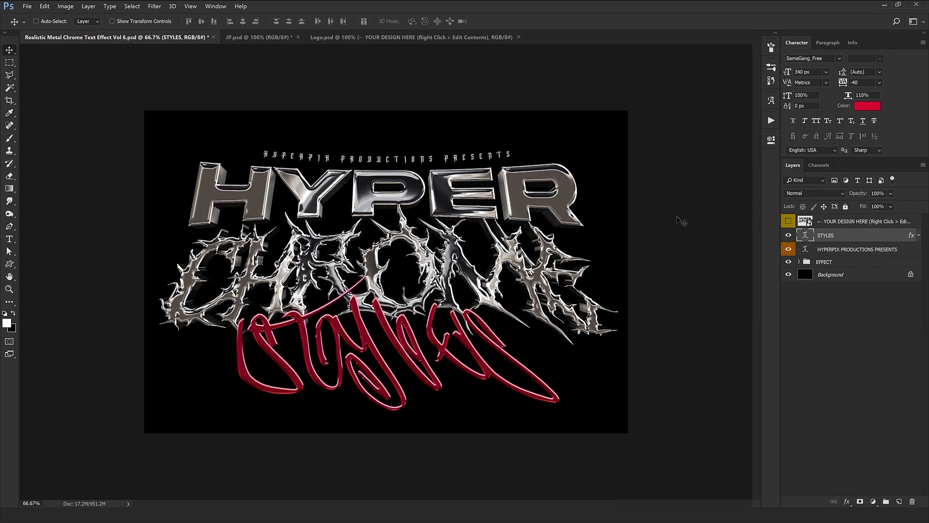
- Hide the black Background layer and inspect the HYPER CHROME STYLES lettering on transparency at 100% zoom
click(833, 252)
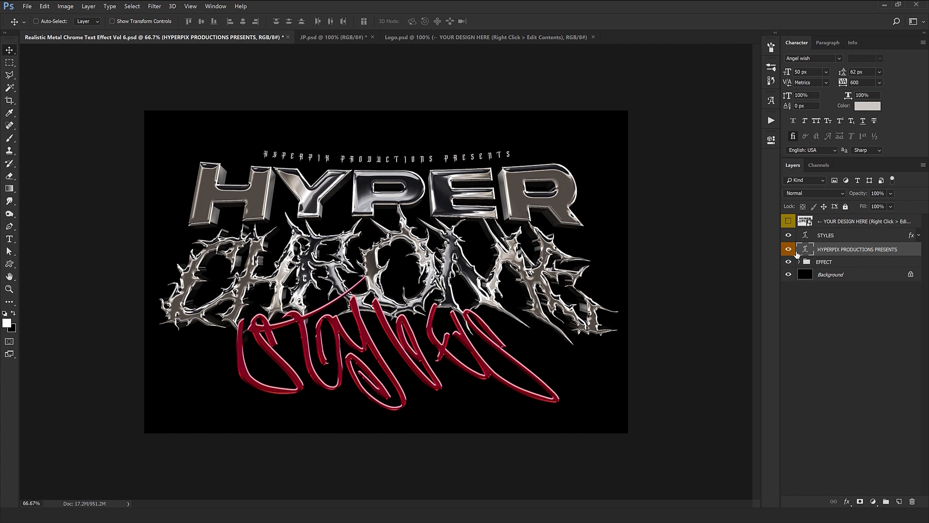
click(851, 279)
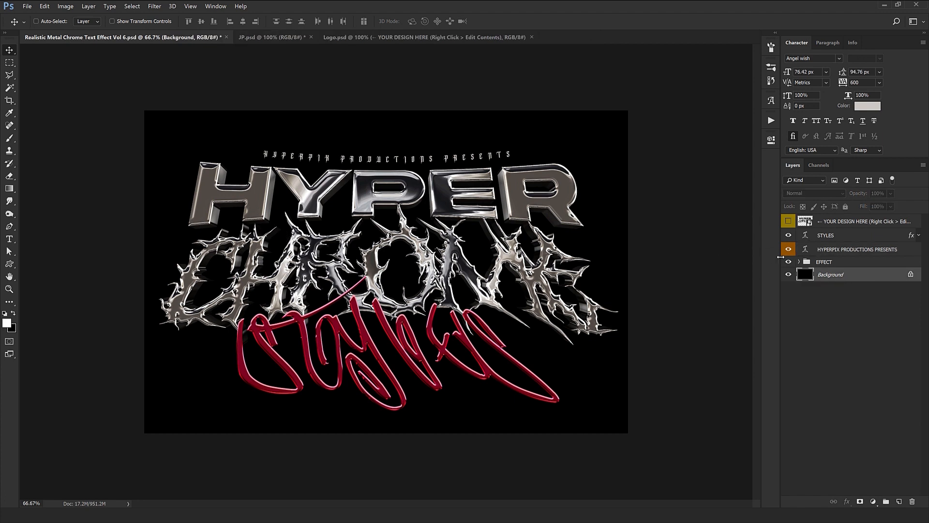
click(788, 275)
key(ctrl+1)
scroll(404, 305, down, 4)
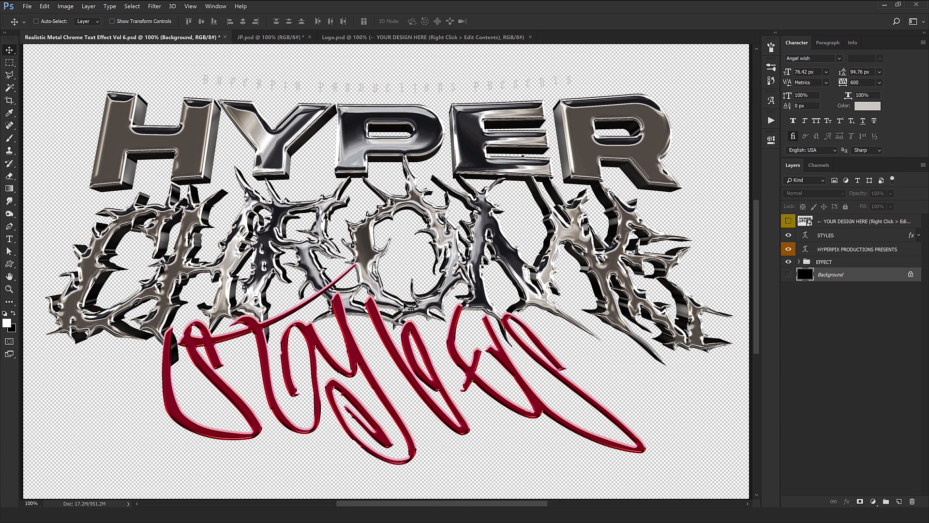
scroll(411, 309, up, 3)
scroll(409, 308, up, 2)
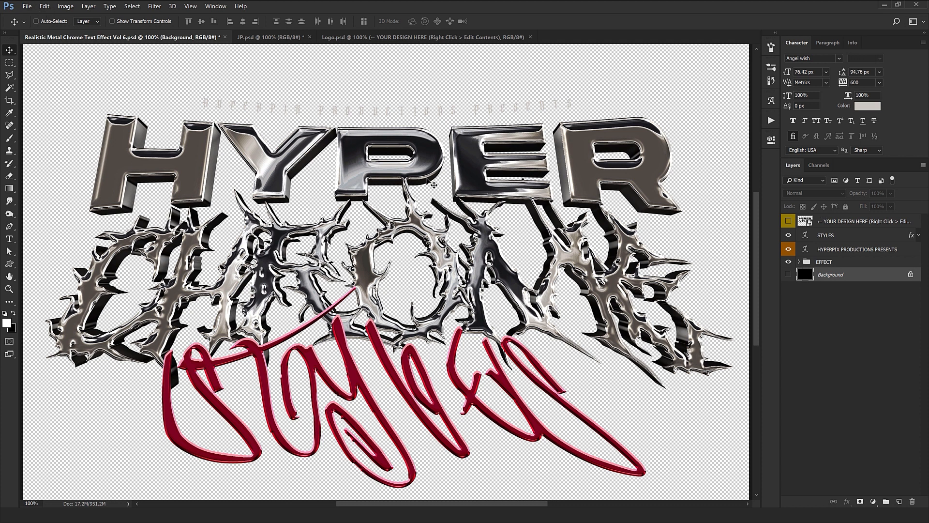
key(ctrl+minus)
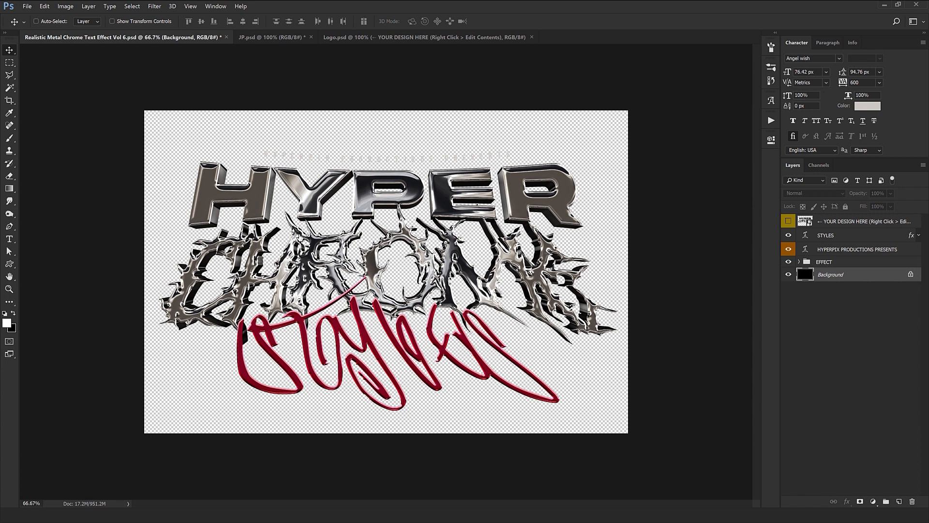
- Open the contents of the YOUR DESIGN HERE smart object and copy the Harley-Davidson logo from Logo.png into it
click(805, 221)
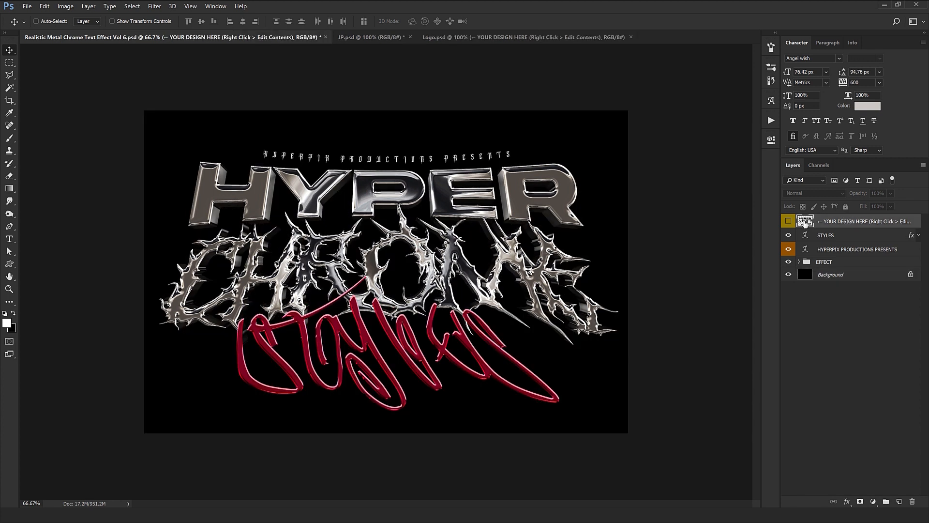
double_click(805, 221)
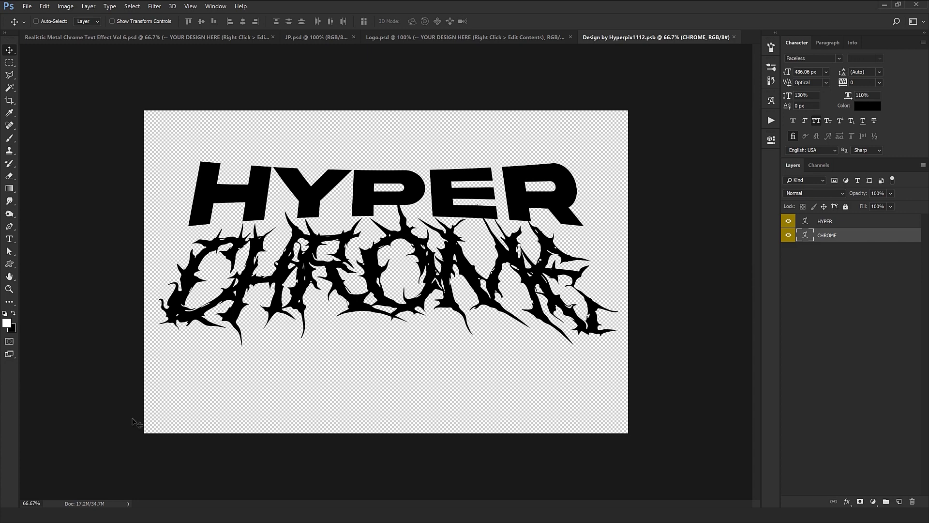
key(alt+Tab)
drag(88, 69, 563, 6)
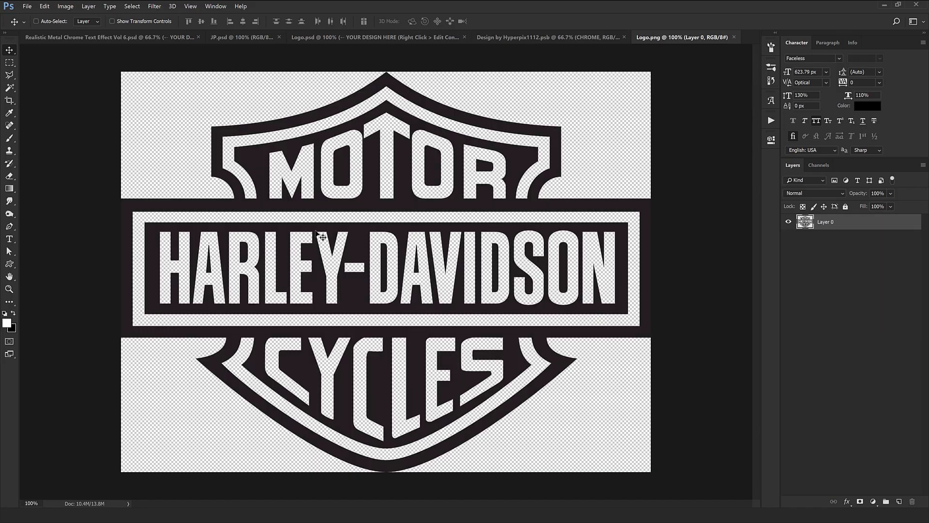
drag(510, 176, 842, 242)
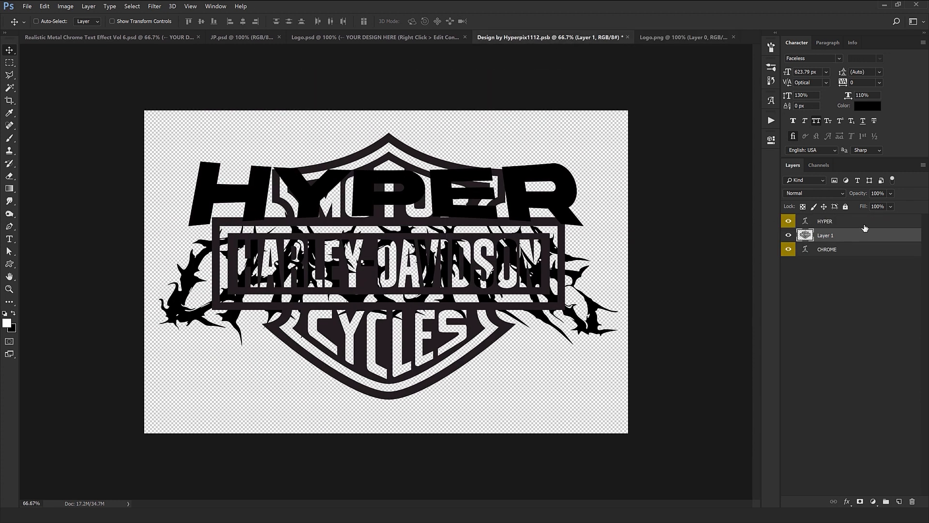
- Delete the HYPER and CHROME text layers from the smart object contents, leaving only the logo layer
click(844, 247)
ctrl+click(848, 228)
click(912, 501)
- Center the logo on the canvas using the center guides, and hide the guides when done
key(ctrl+semicolon)
key(ctrl+t)
drag(466, 203, 475, 216)
key(Return)
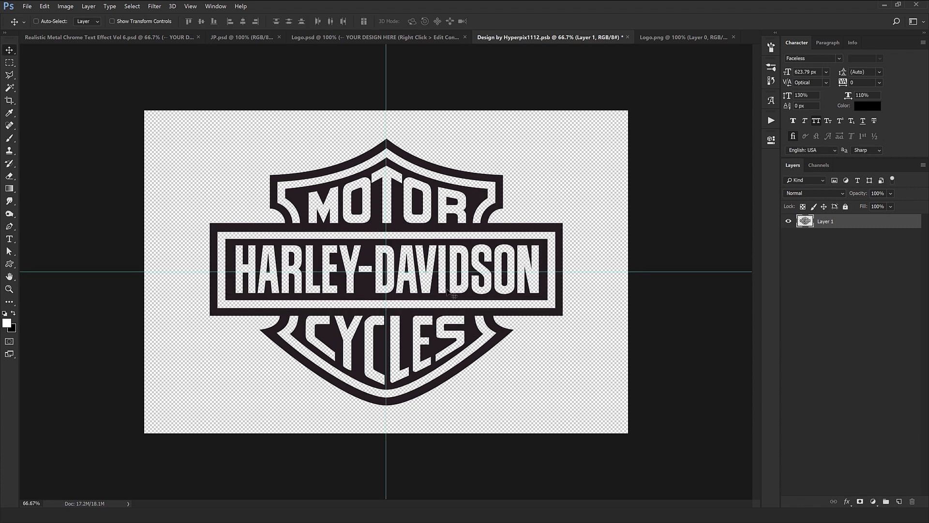
key(ctrl+semicolon)
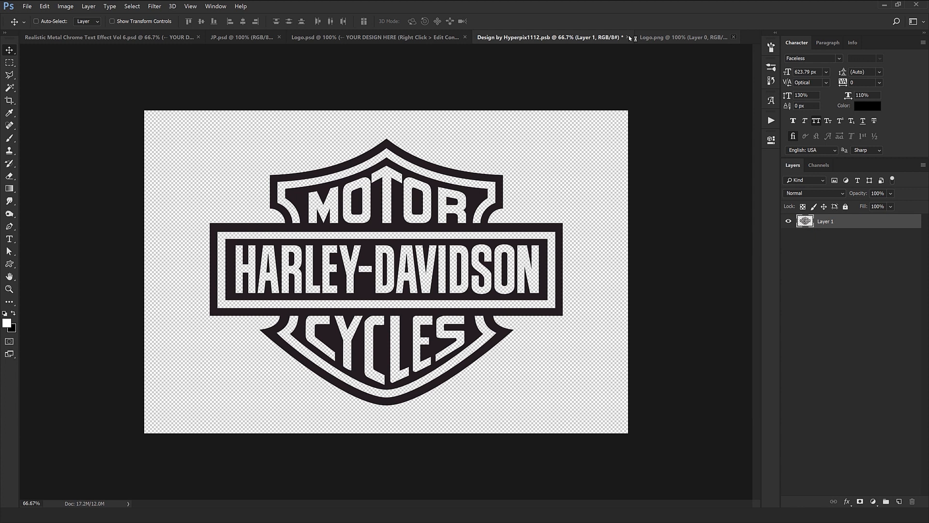
- Close Logo.png and the smart object contents, saving the changes to Design by Hyperpix1112.psb
click(733, 38)
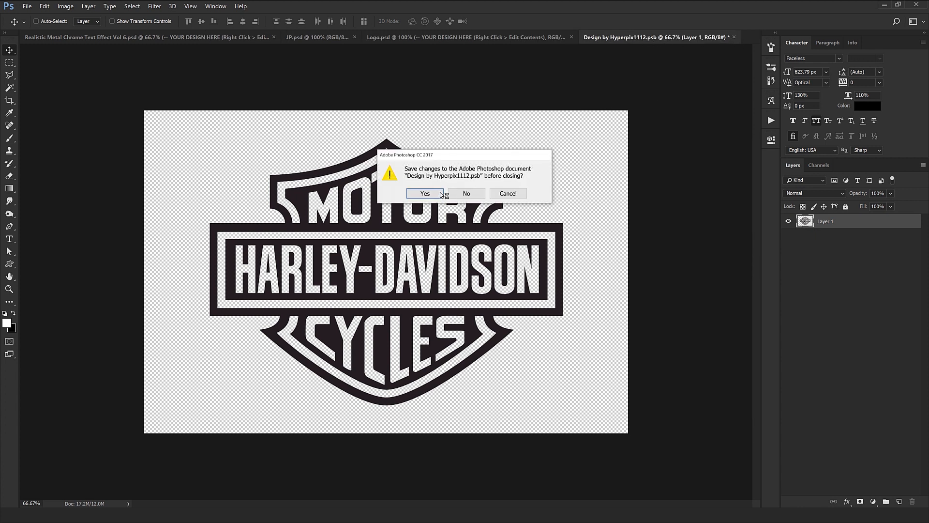
click(433, 194)
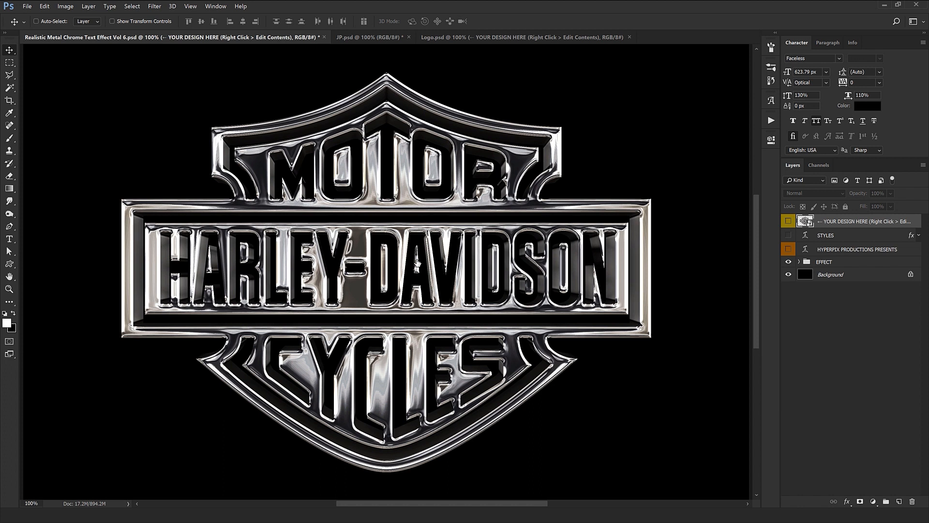
- Hide the Background layer to inspect the chrome Harley-Davidson logo on transparency, and show the layer again
click(822, 275)
click(788, 274)
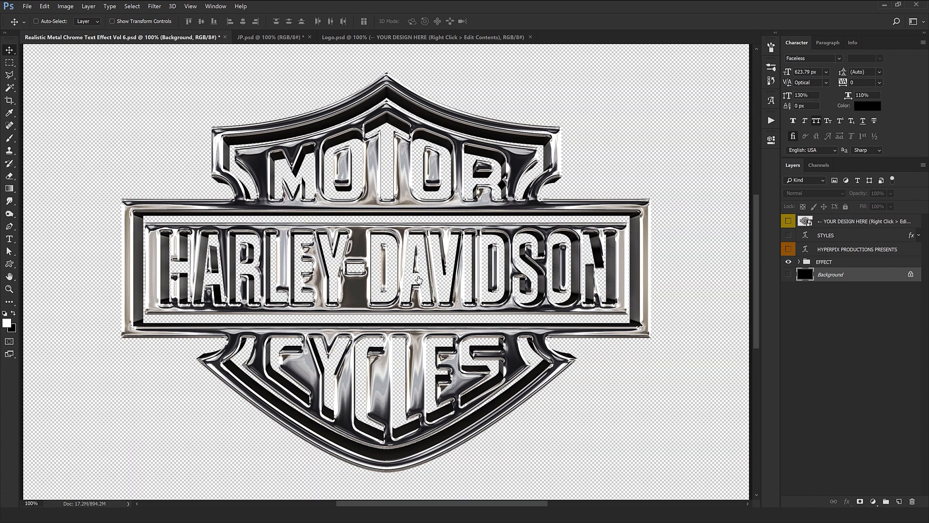
scroll(332, 291, down, 1)
scroll(372, 261, up, 2)
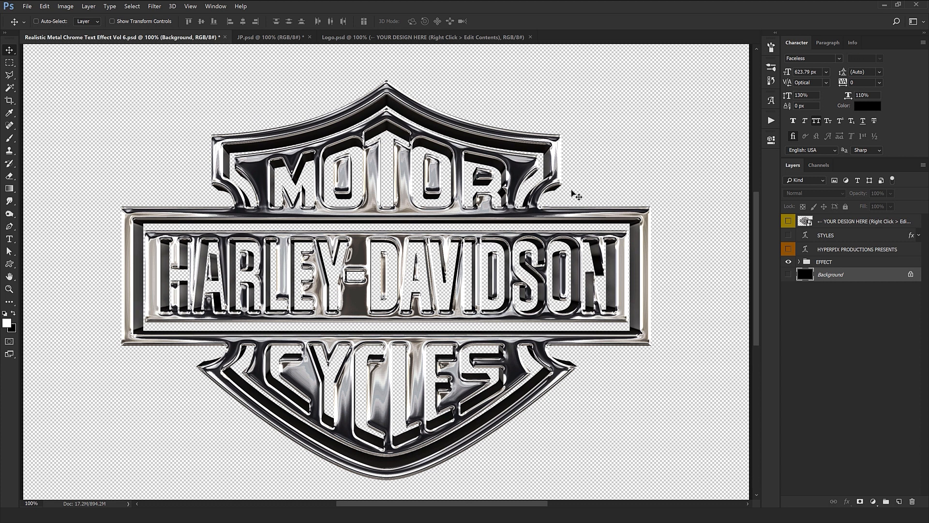
click(788, 275)
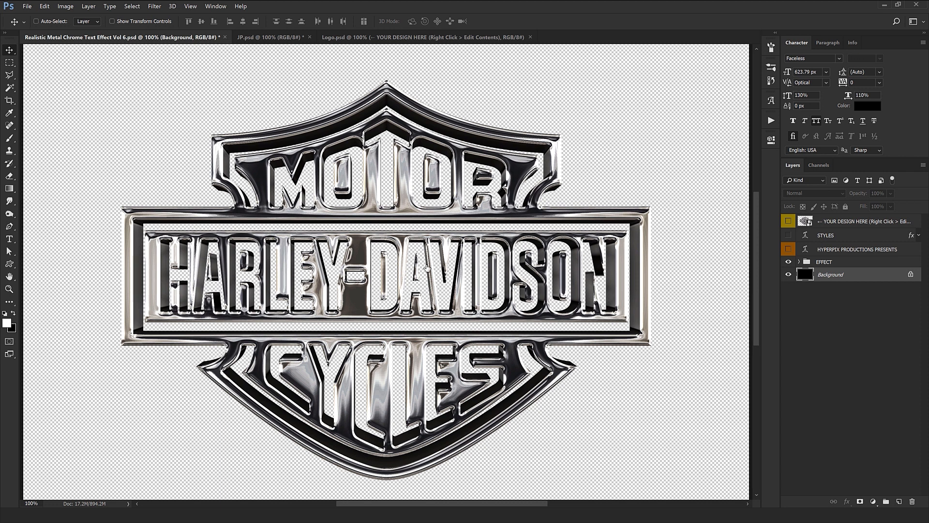